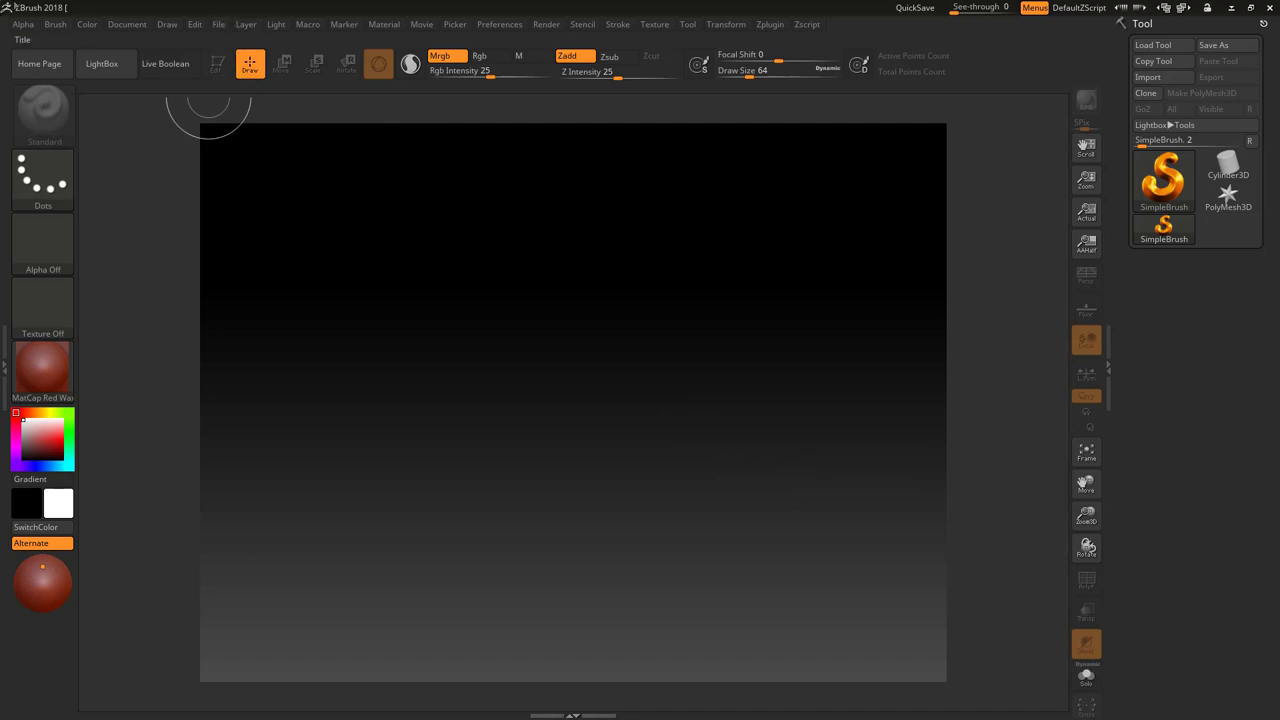
- Open the Sec03_VRex_start28.ZPR project from the Course 06 > Test folder
{"action": "left_click", "coordinate": [217, 25]}
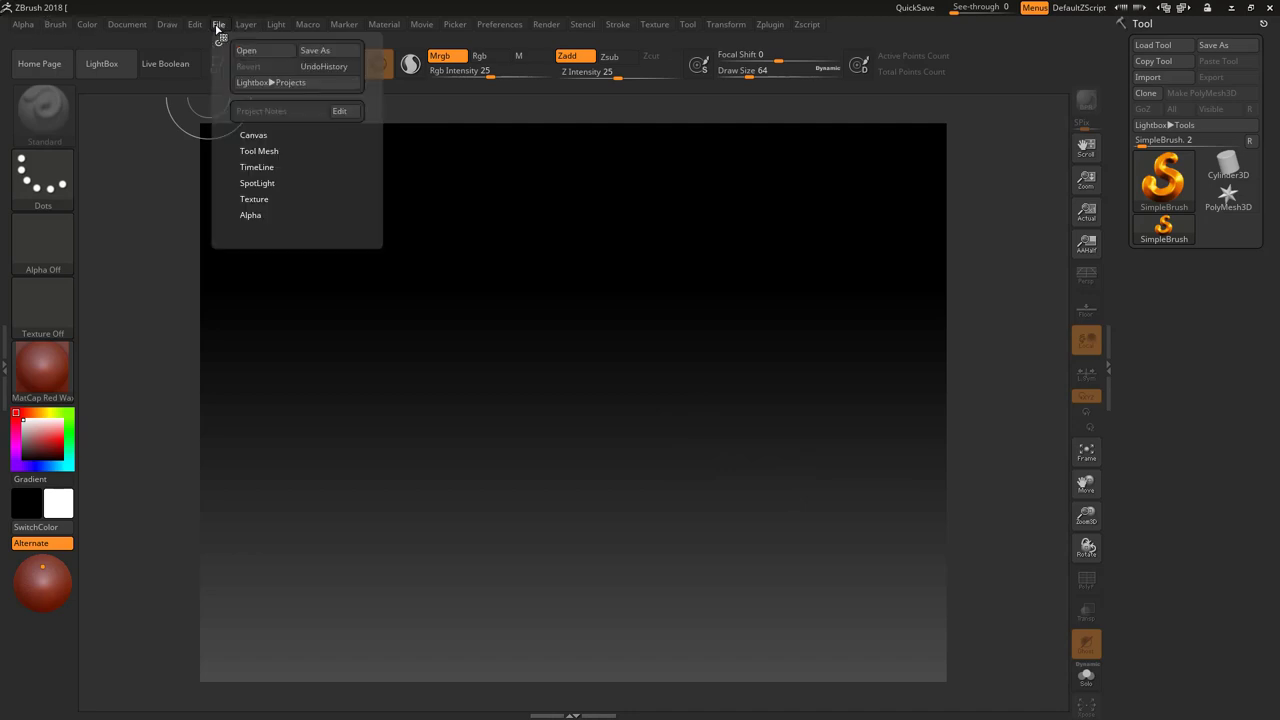
{"action": "left_click", "coordinate": [260, 51]}
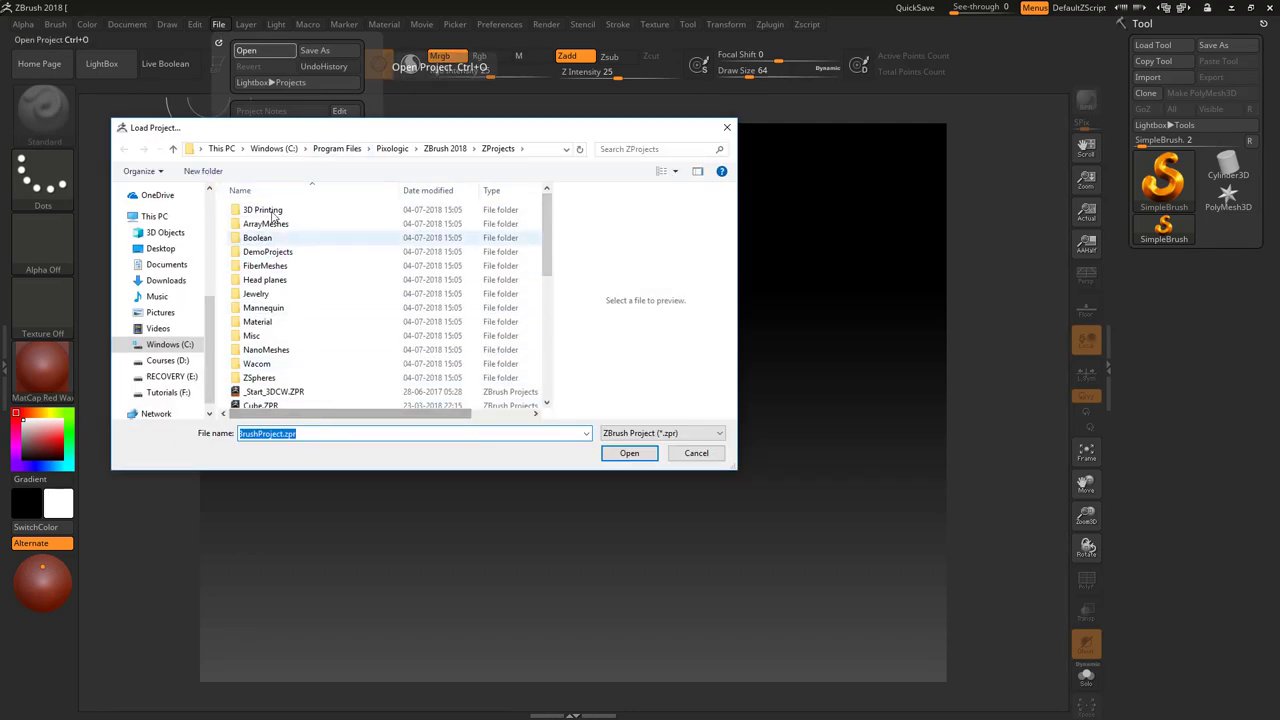
{"action": "left_click", "coordinate": [445, 148]}
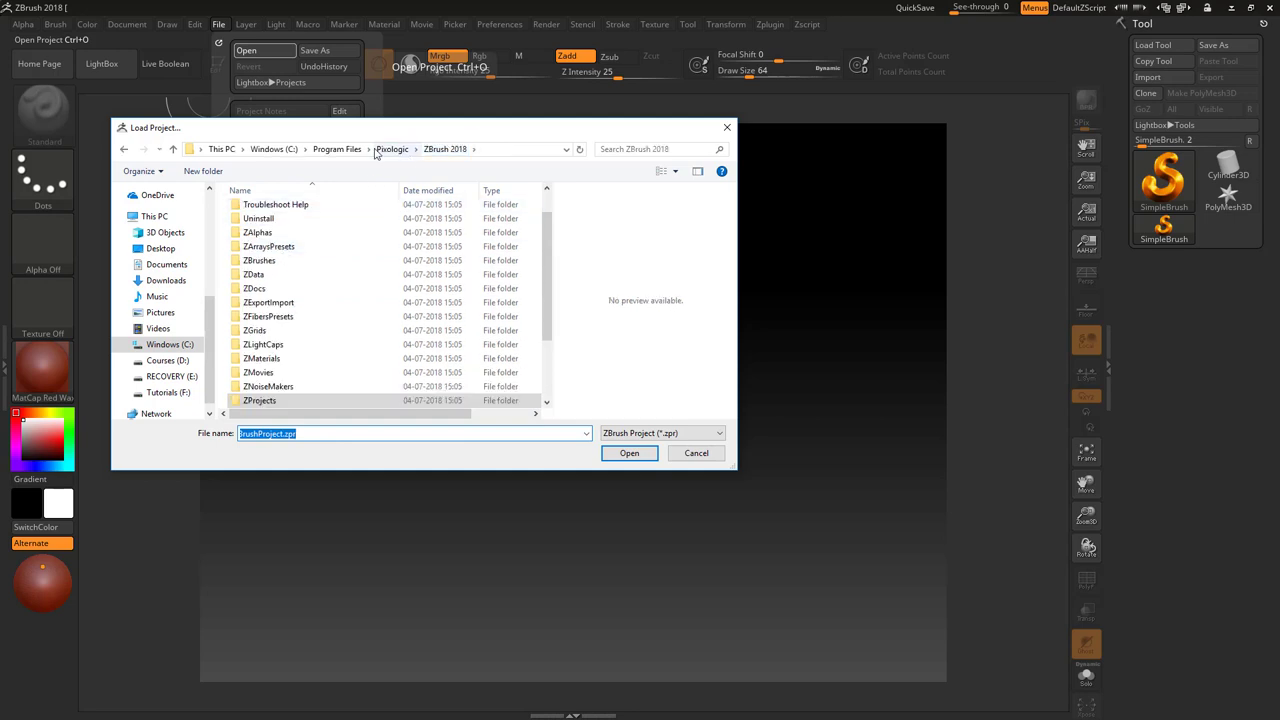
{"action": "scroll", "coordinate": [173, 285], "scroll_direction": "up", "scroll_amount": 3}
{"action": "left_click", "coordinate": [171, 205]}
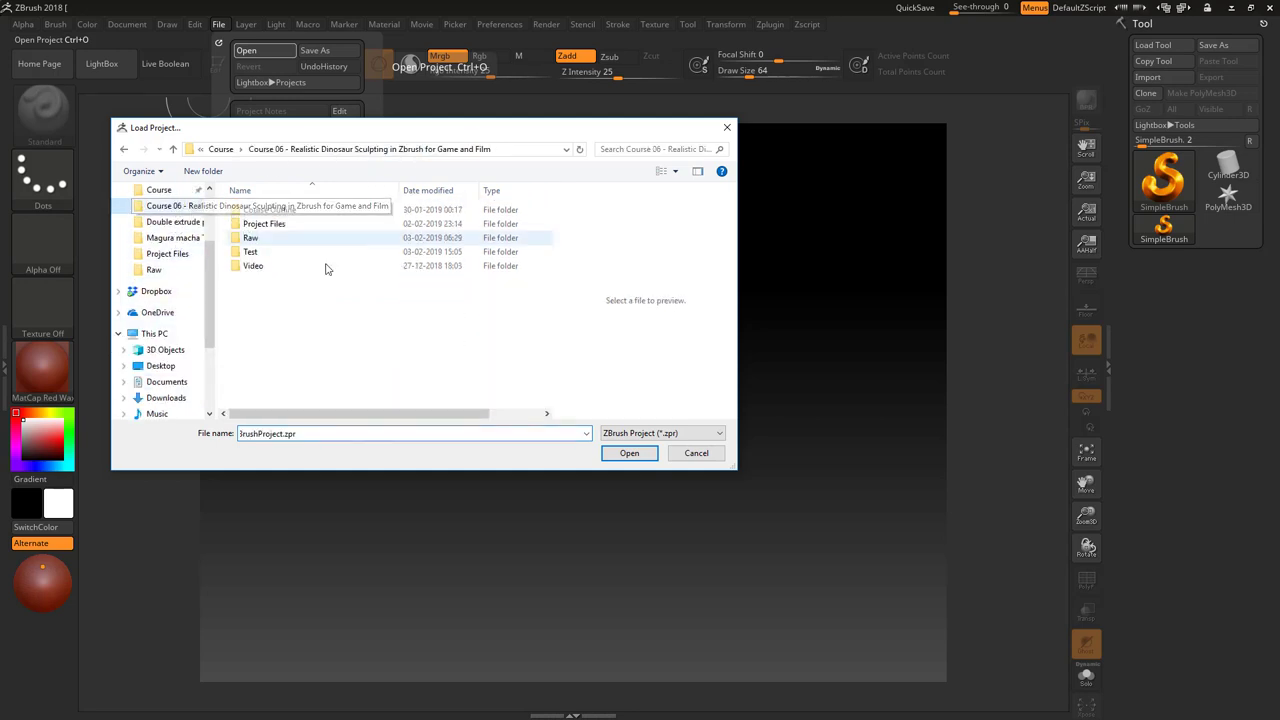
{"action": "double_click", "coordinate": [265, 252]}
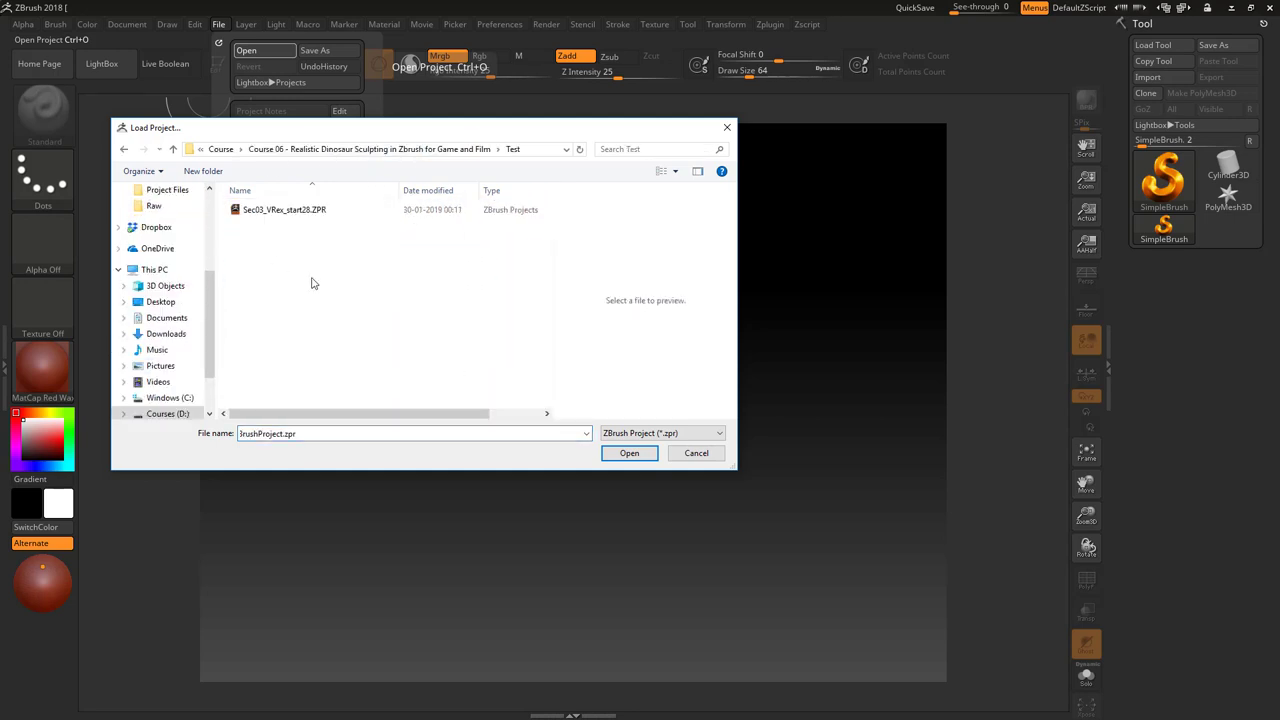
{"action": "left_click", "coordinate": [307, 215]}
{"action": "left_click_drag", "start_coordinate": [355, 127], "coordinate": [410, 177]}
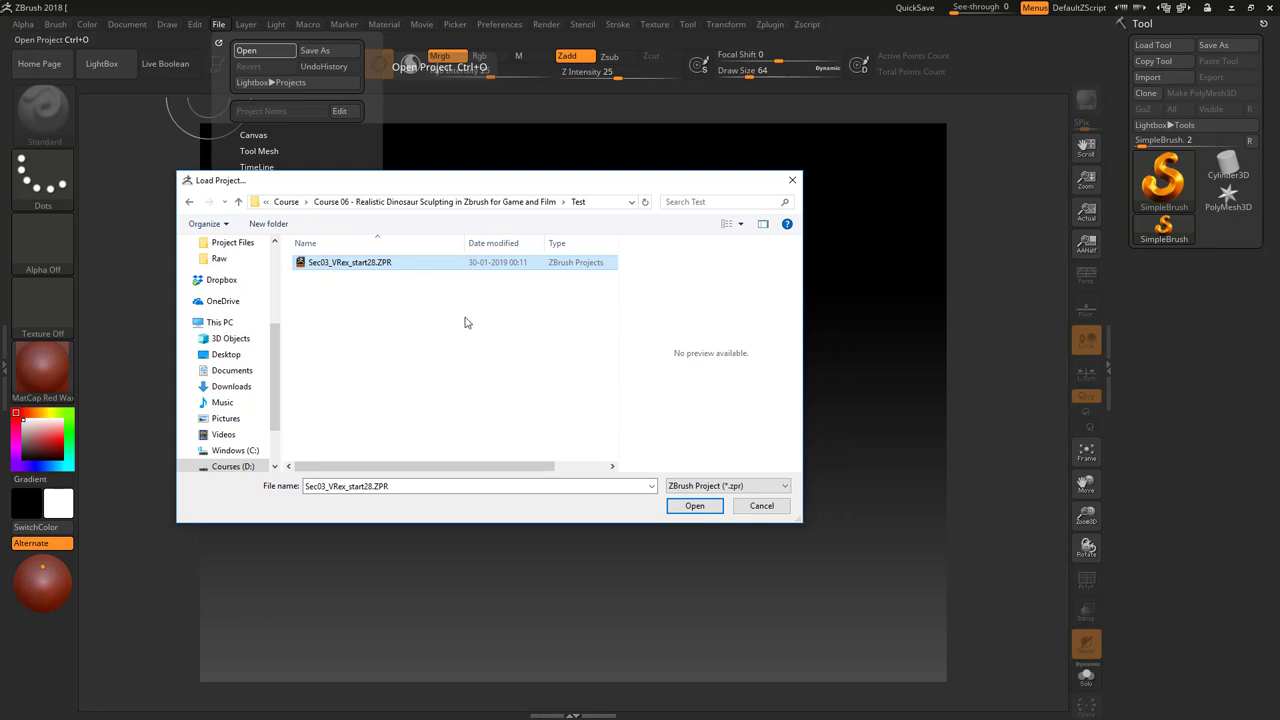
{"action": "left_click", "coordinate": [693, 506]}
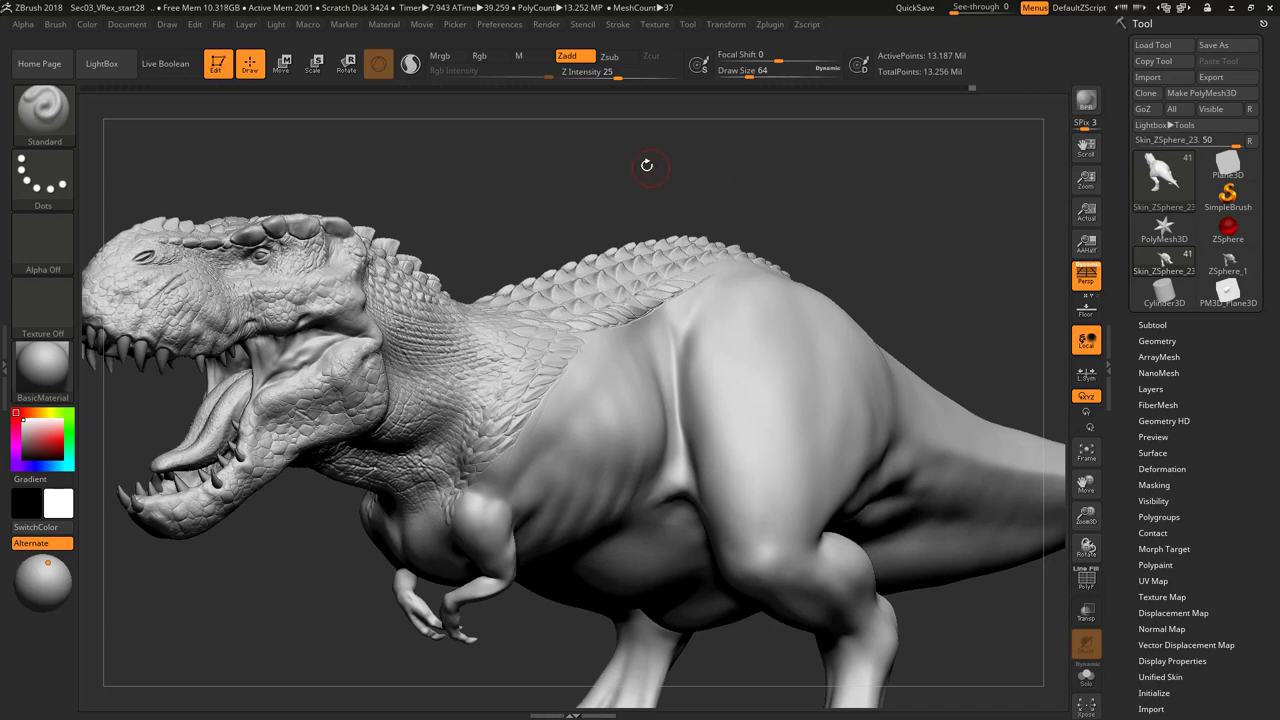
- Switch off Enable Saving under Preferences > Undo History
{"action": "left_click", "coordinate": [500, 24]}
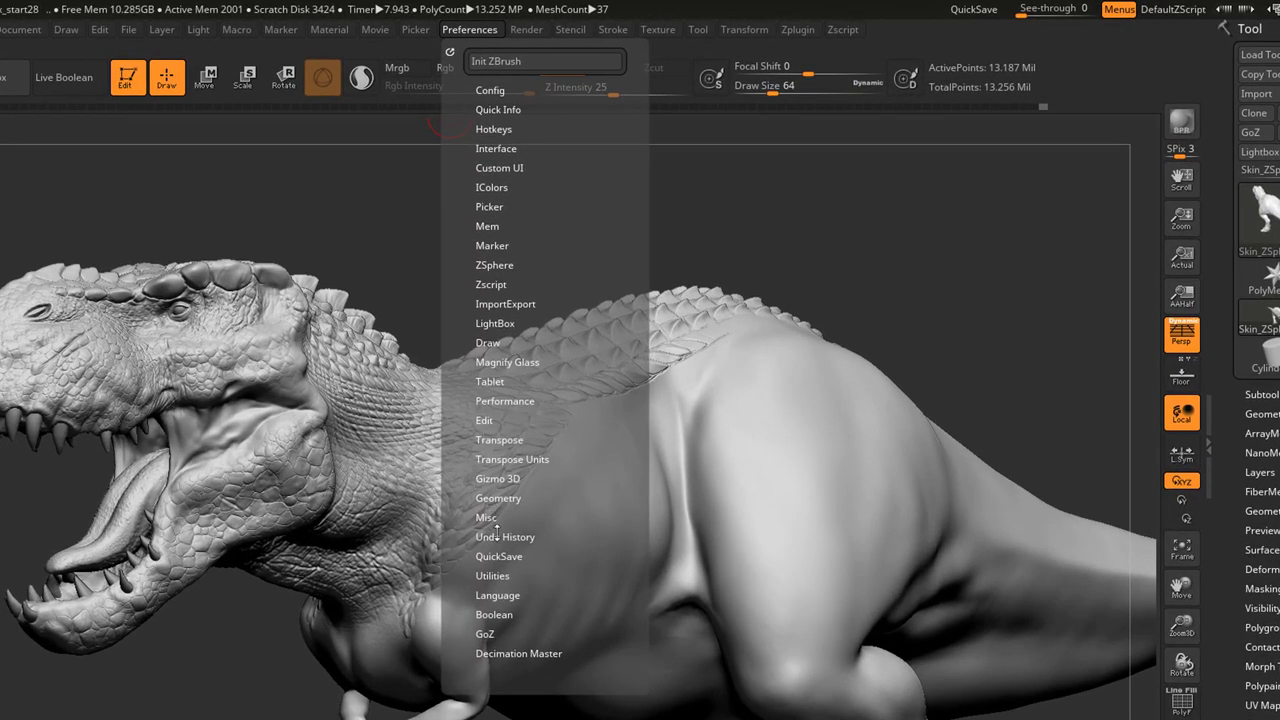
{"action": "left_click", "coordinate": [497, 537]}
{"action": "left_click_drag", "start_coordinate": [475, 503], "coordinate": [471, 403]}
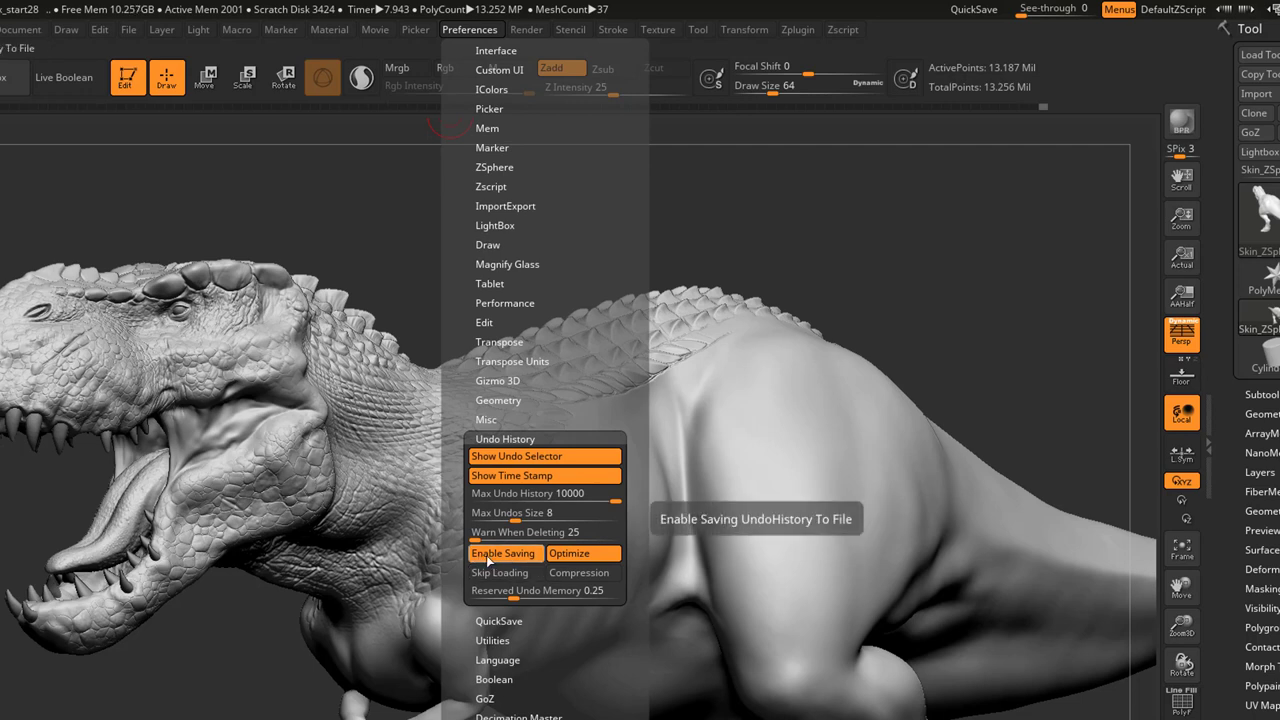
{"action": "left_click", "coordinate": [490, 561]}
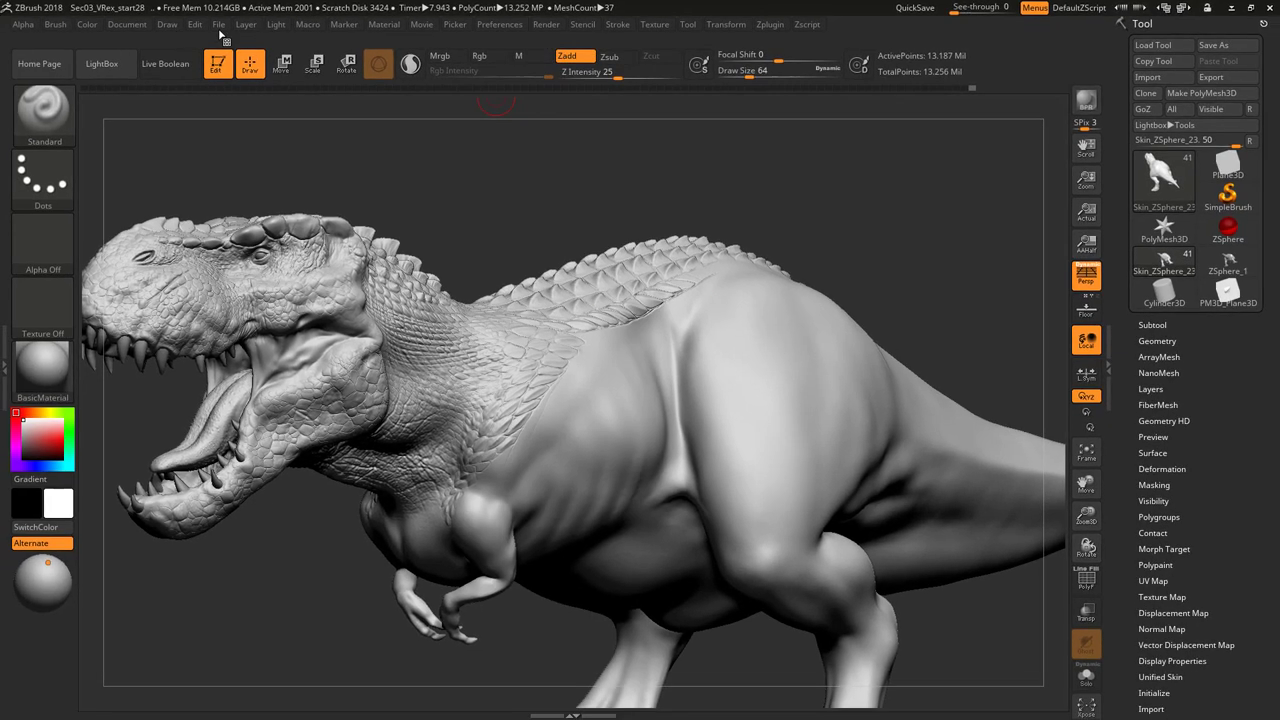
{"action": "left_click", "coordinate": [219, 27]}
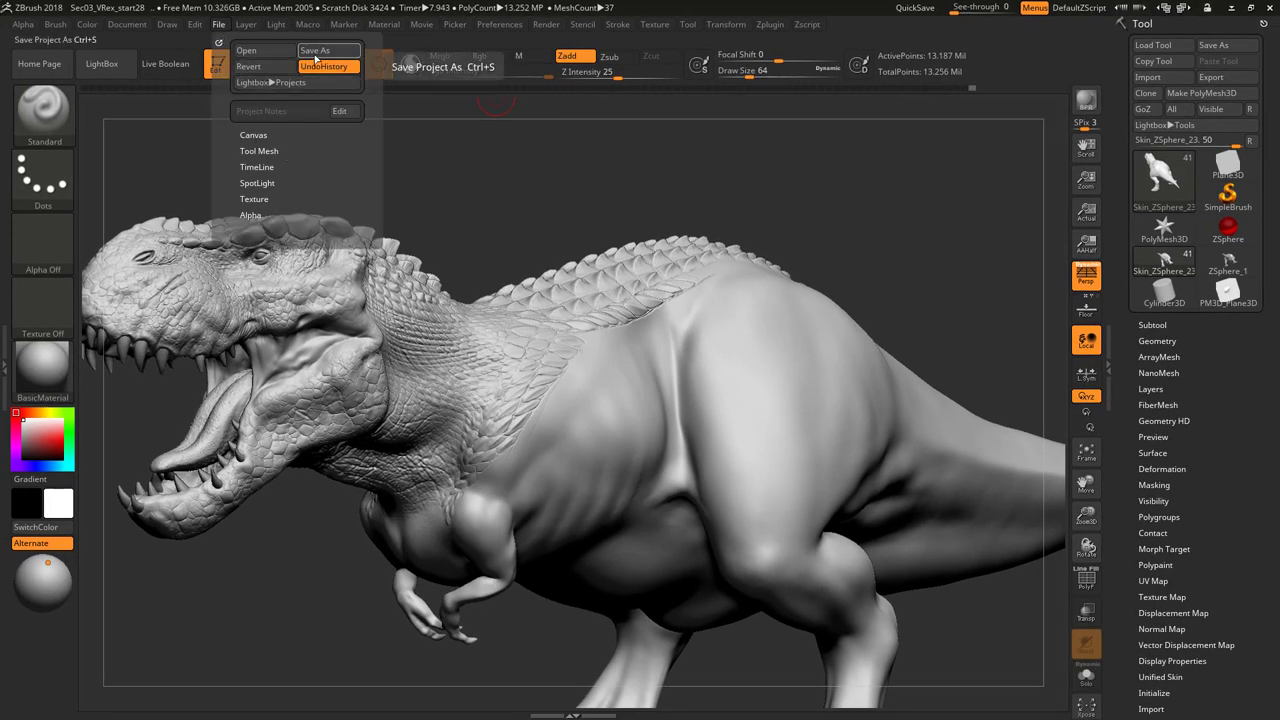
- Save the project as Sec03_VRex_start28-a.ZPR by adding -a before the extension
{"action": "left_click", "coordinate": [315, 52]}
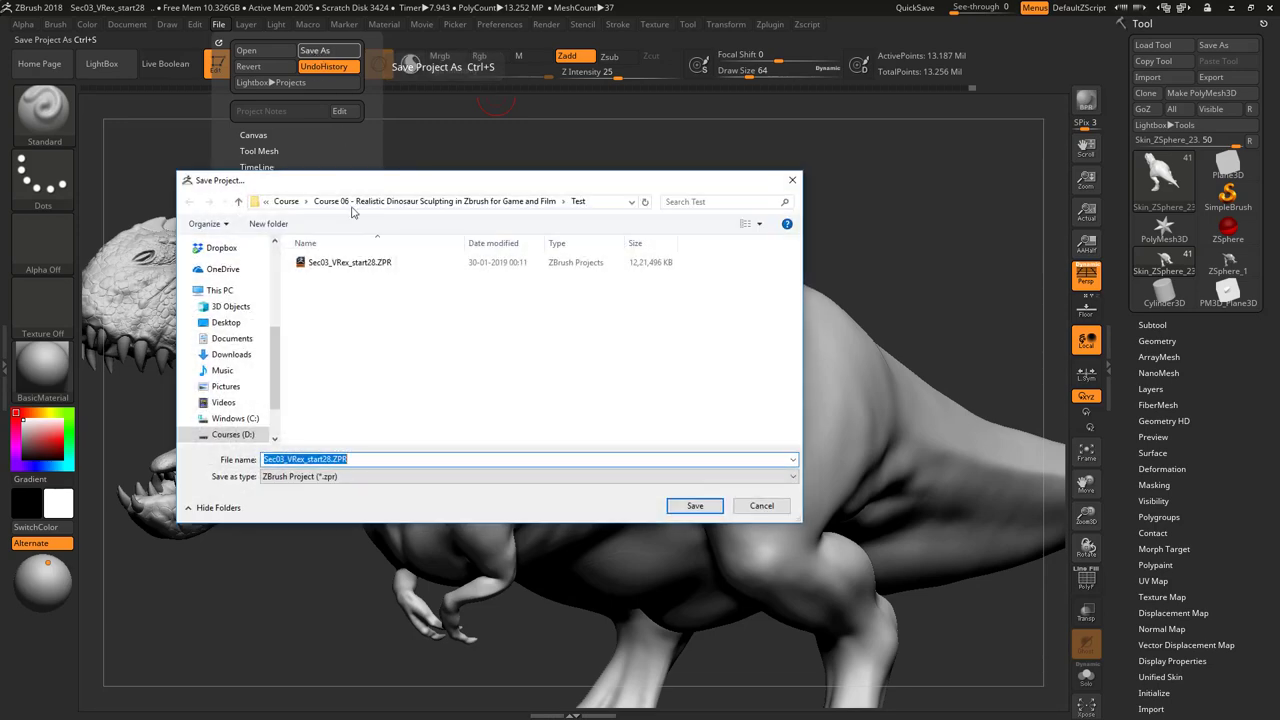
{"action": "left_click", "coordinate": [332, 459]}
{"action": "type", "text": "-"}
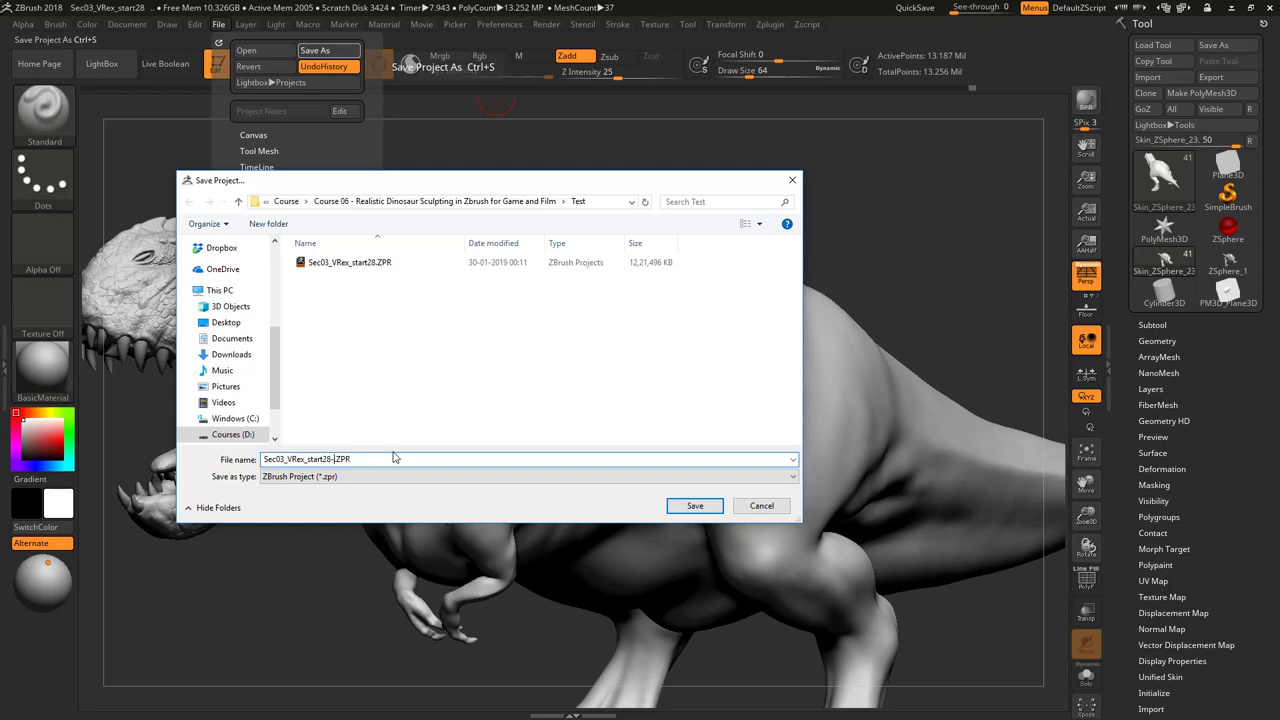
{"action": "type", "text": "a"}
{"action": "key", "text": "Return"}
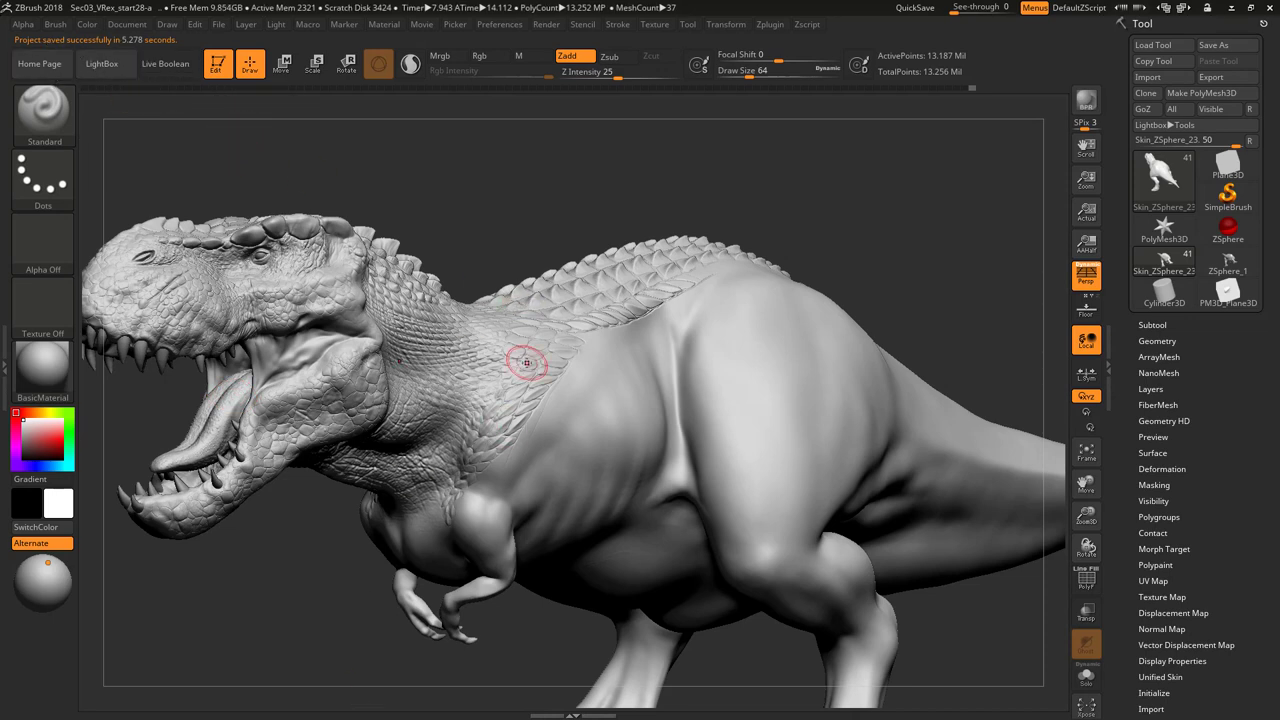
- In File Explorer's Course 06 > Test folder, compare the 1.16 GB original with the 285 MB copy
{"action": "key", "text": "super+e"}
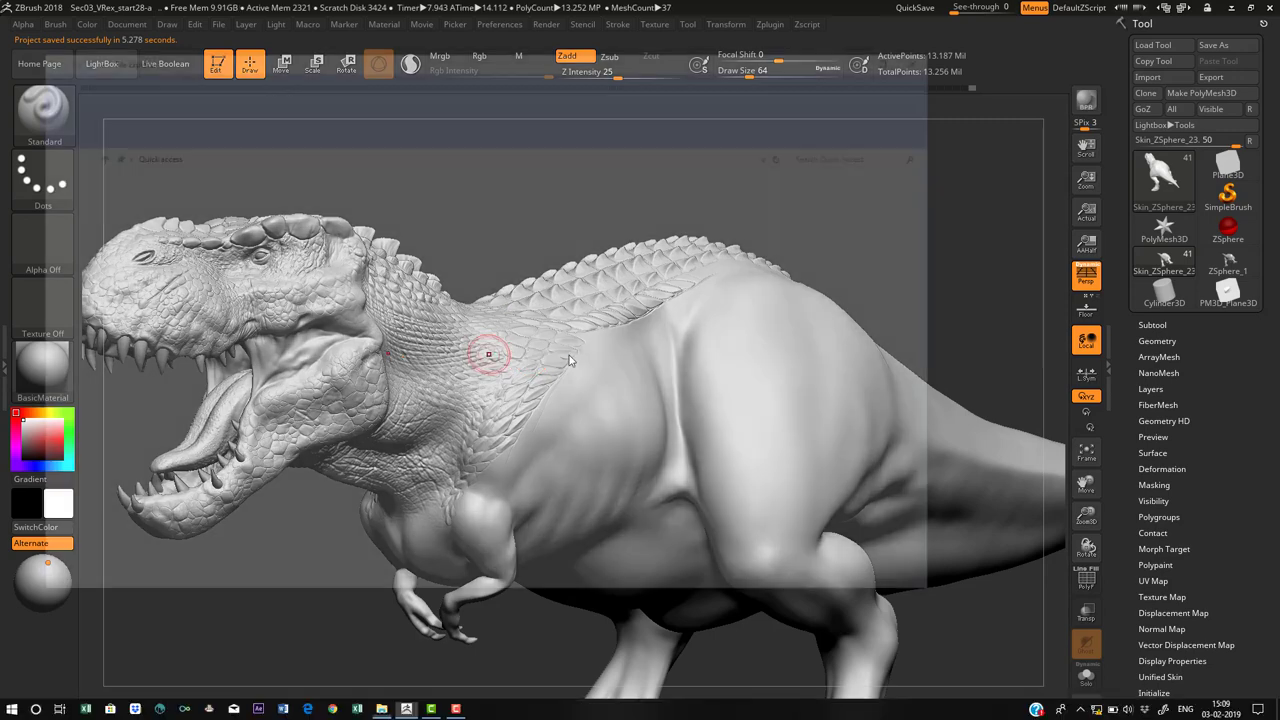
{"action": "left_click", "coordinate": [101, 298]}
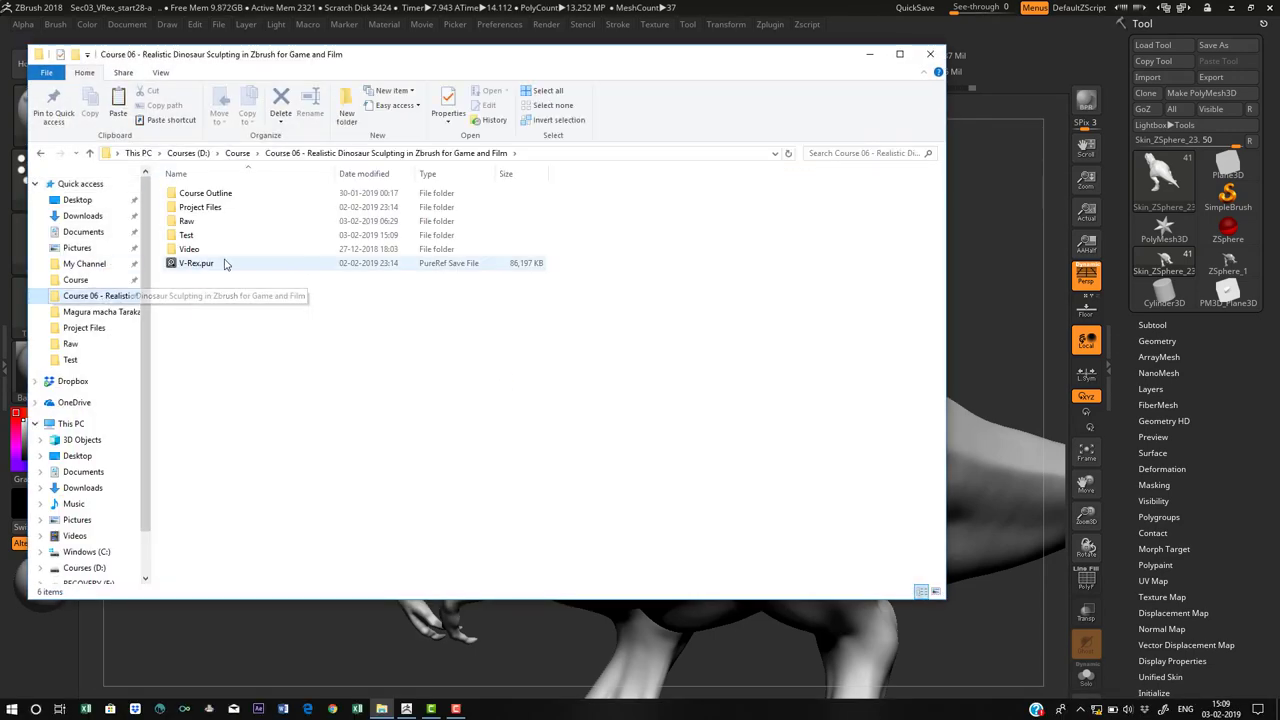
{"action": "double_click", "coordinate": [225, 242]}
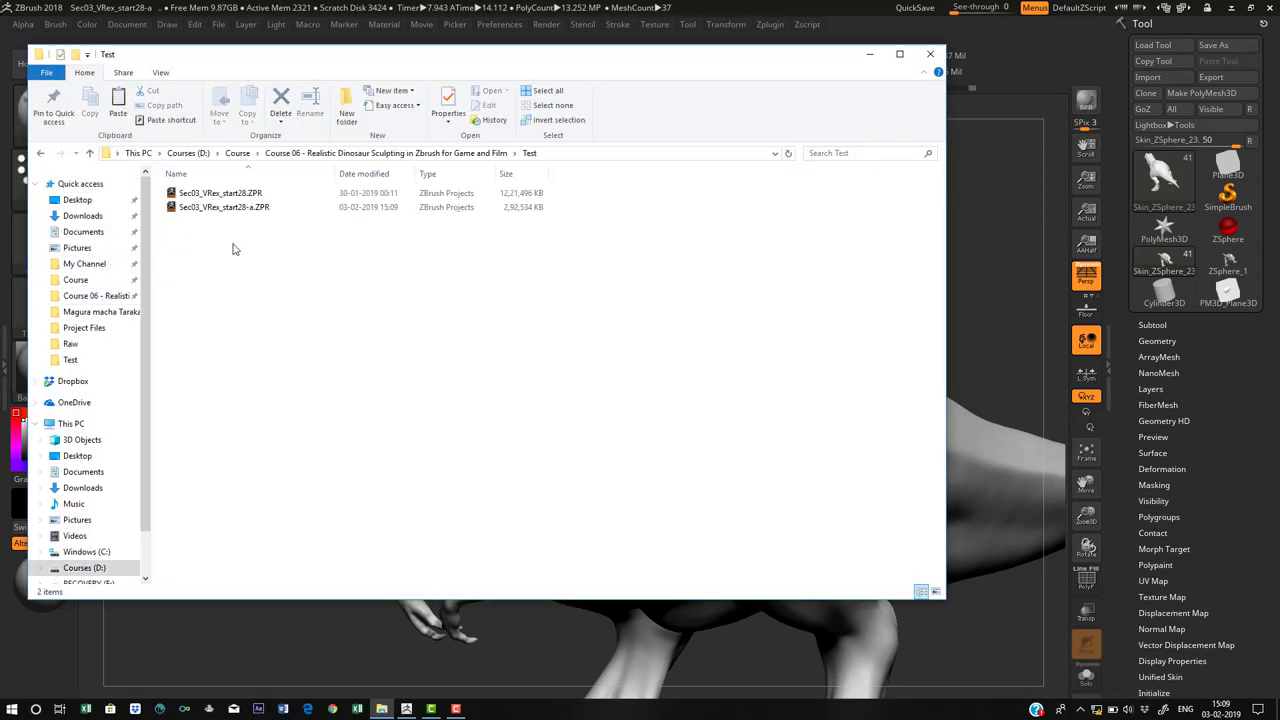
{"action": "left_click", "coordinate": [252, 194]}
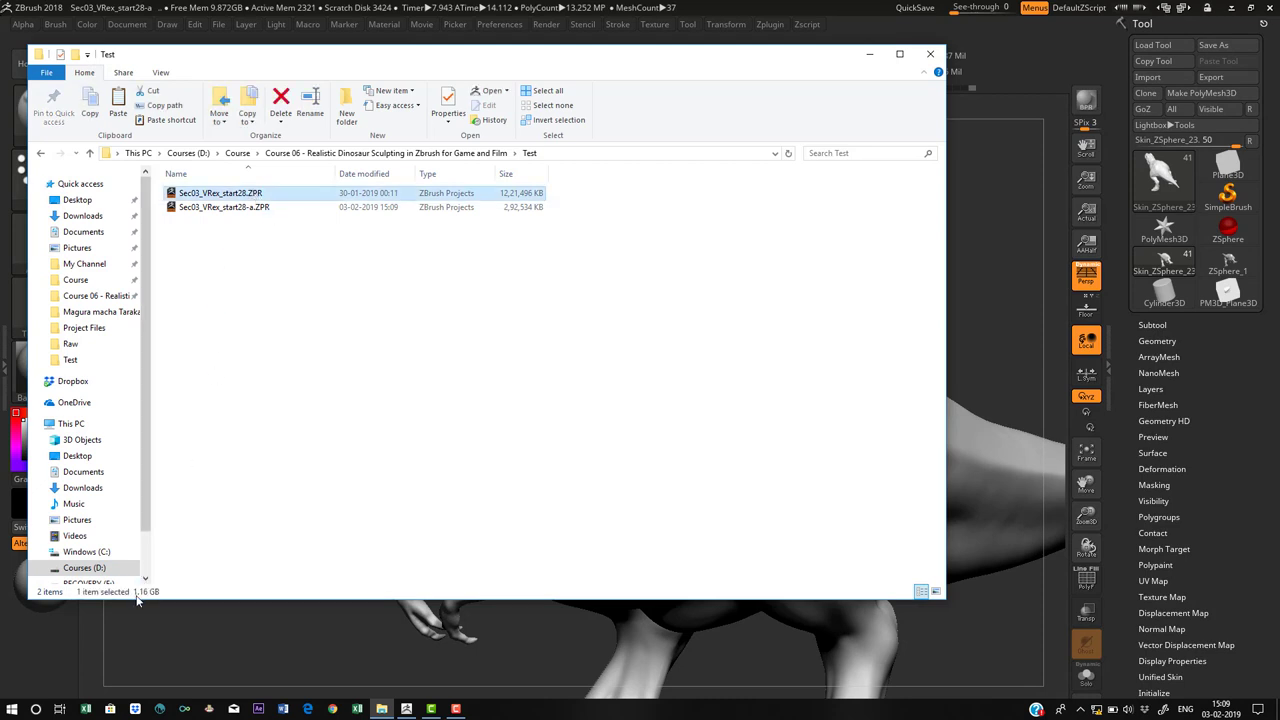
{"action": "left_click", "coordinate": [238, 210]}
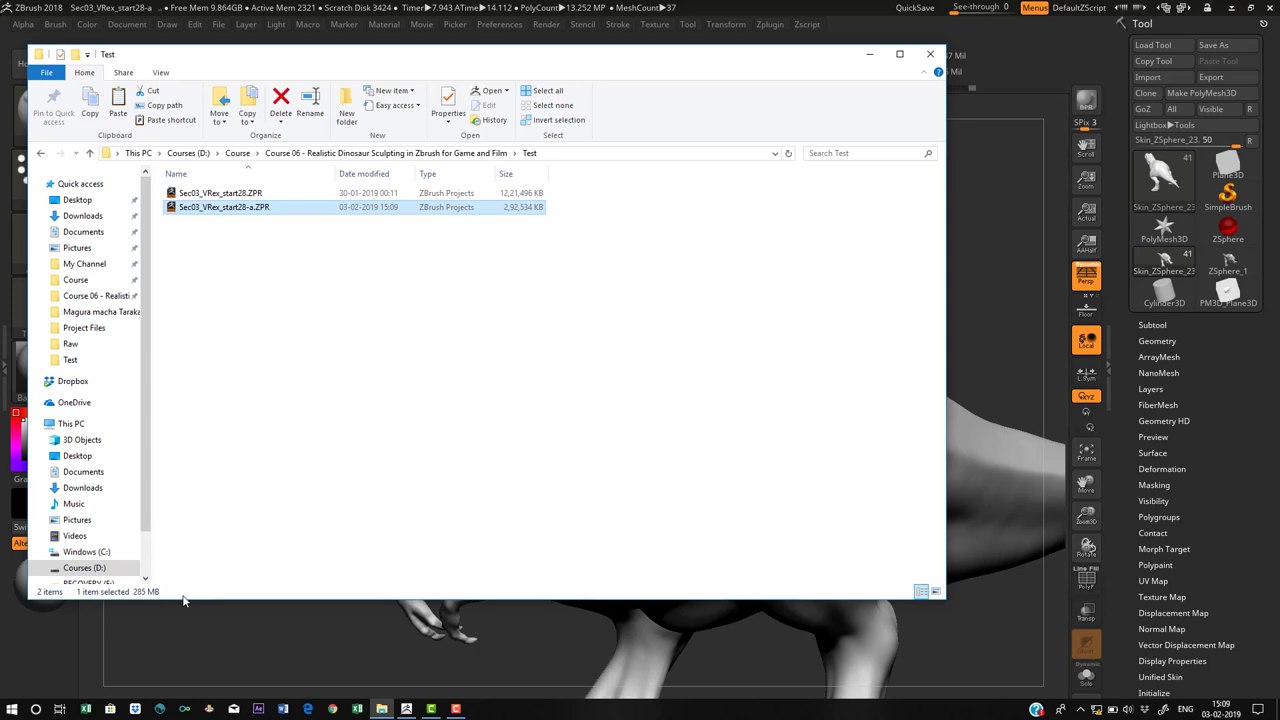
{"action": "left_click", "coordinate": [597, 206]}
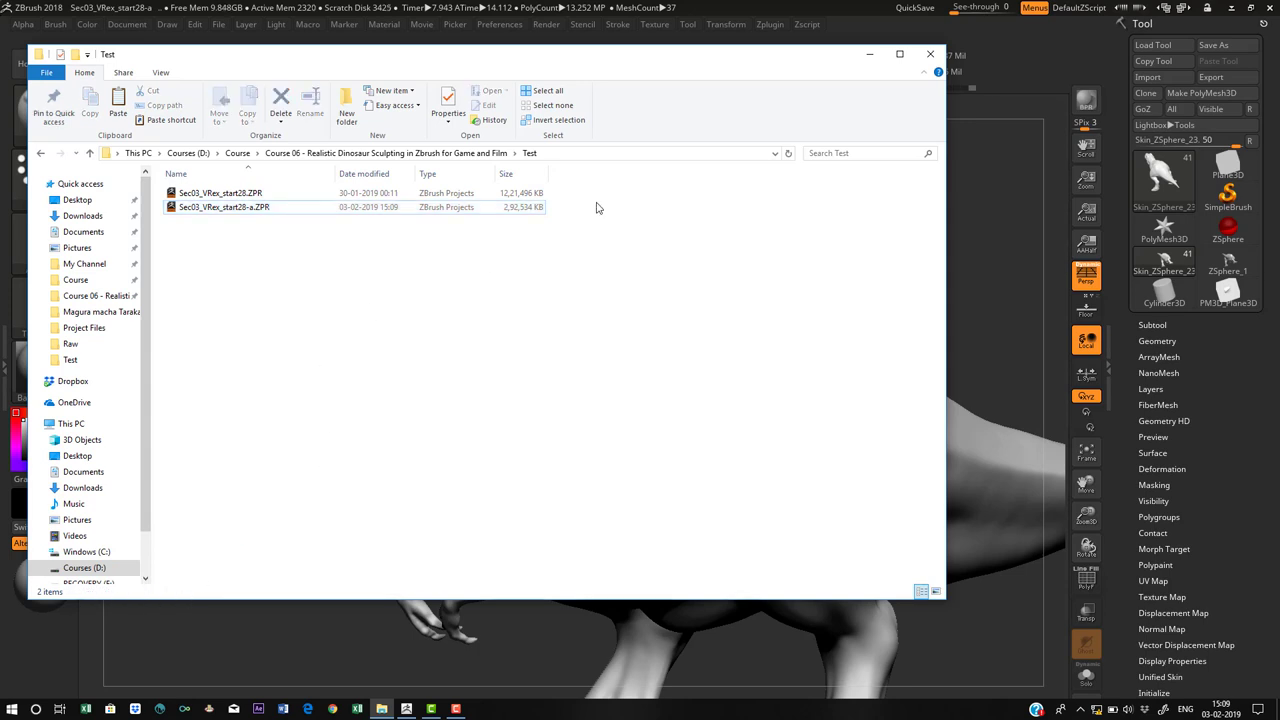
{"action": "left_click", "coordinate": [870, 54]}
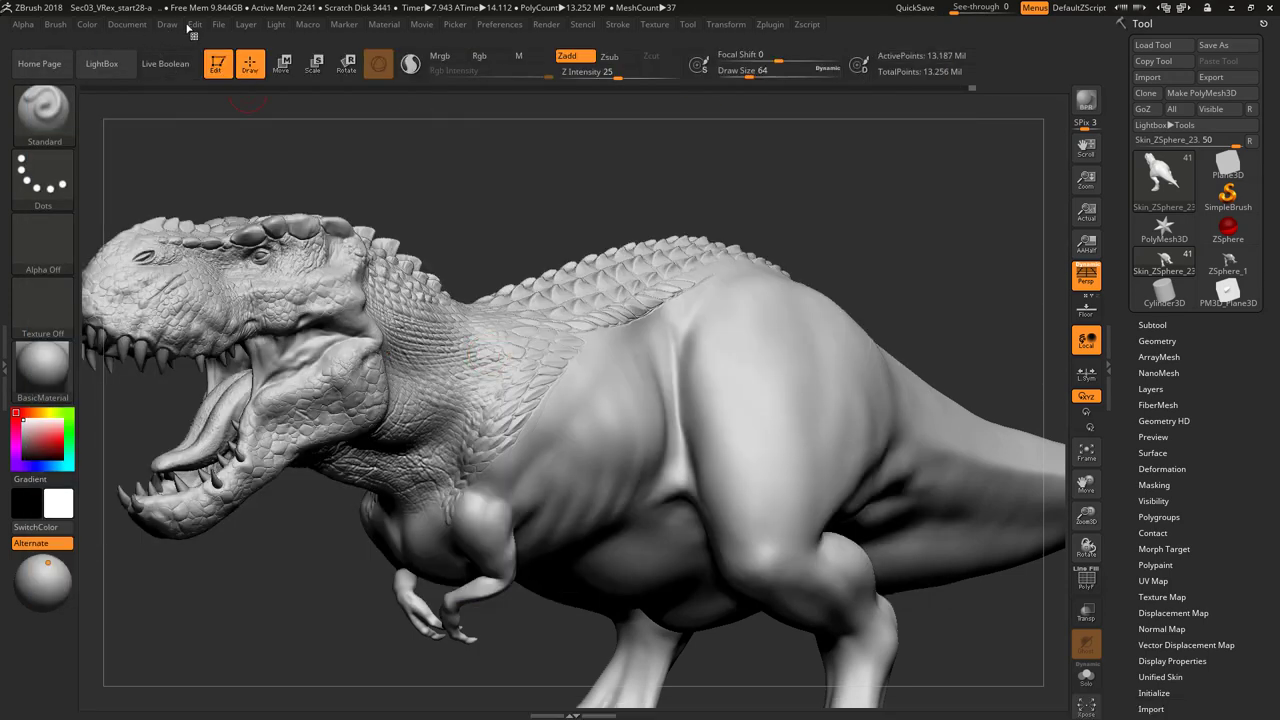
- Open Sec03_VRex_start28-a.ZPR without saving the current project; it loads in 7.856 seconds
{"action": "left_click", "coordinate": [218, 24]}
{"action": "left_click", "coordinate": [246, 50]}
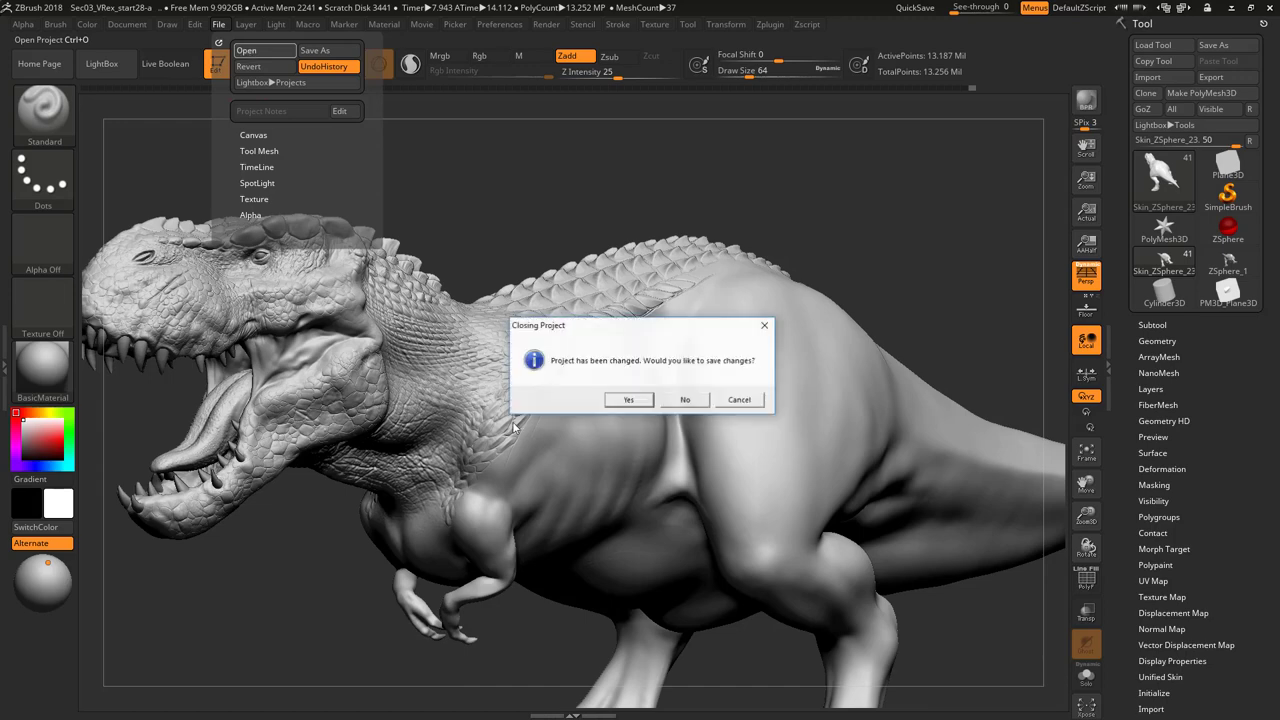
{"action": "left_click", "coordinate": [686, 401]}
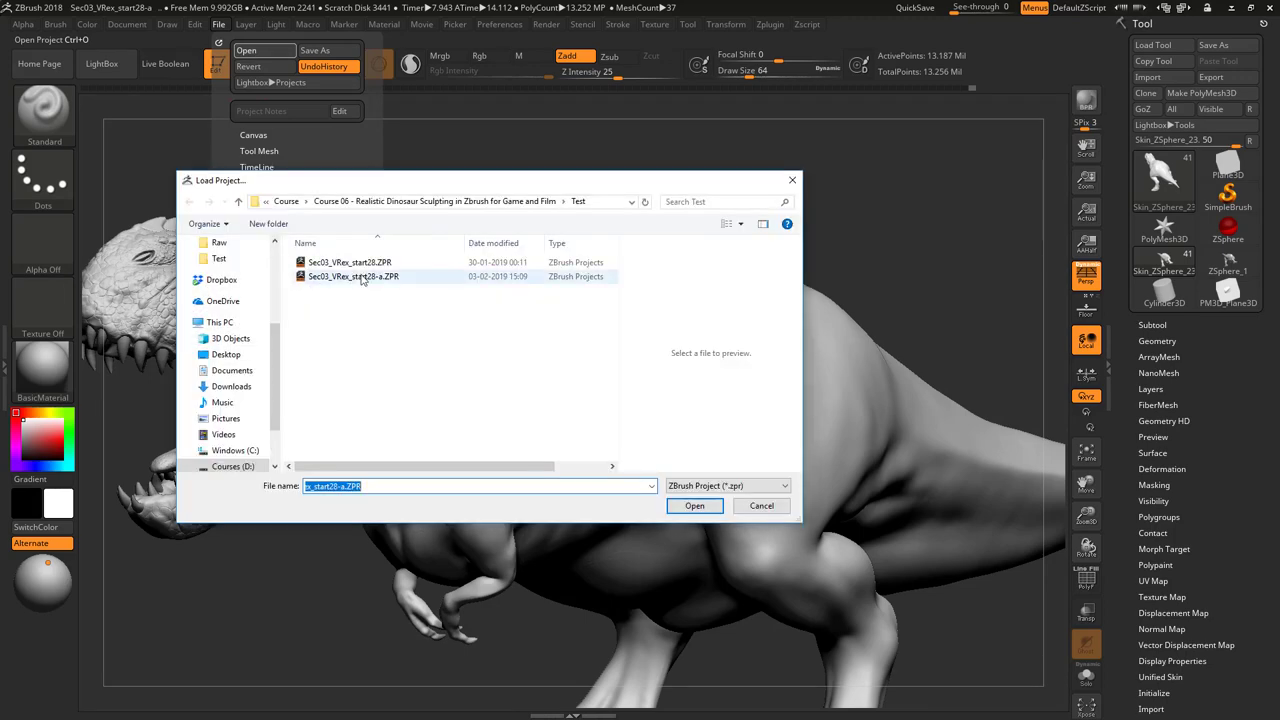
{"action": "left_click", "coordinate": [352, 277]}
{"action": "left_click", "coordinate": [695, 507]}
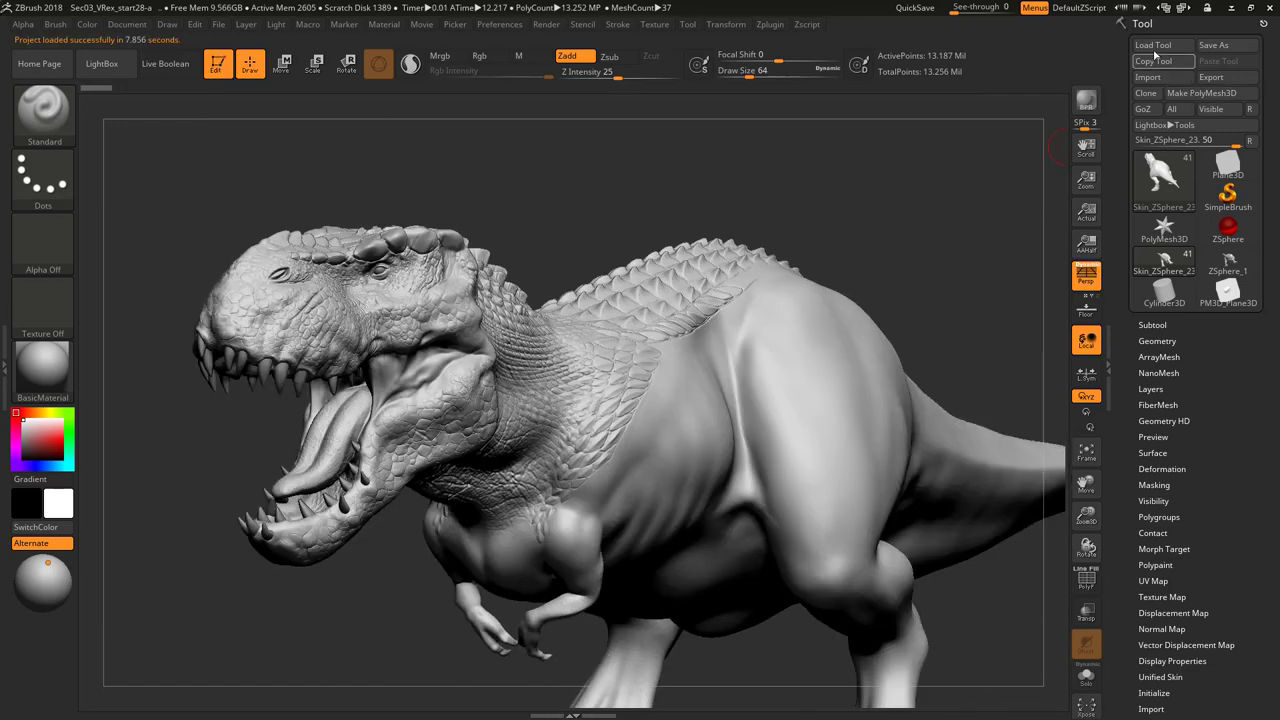
- Reset the program with Preferences > Init ZBrush and confirm
{"action": "left_click", "coordinate": [512, 27]}
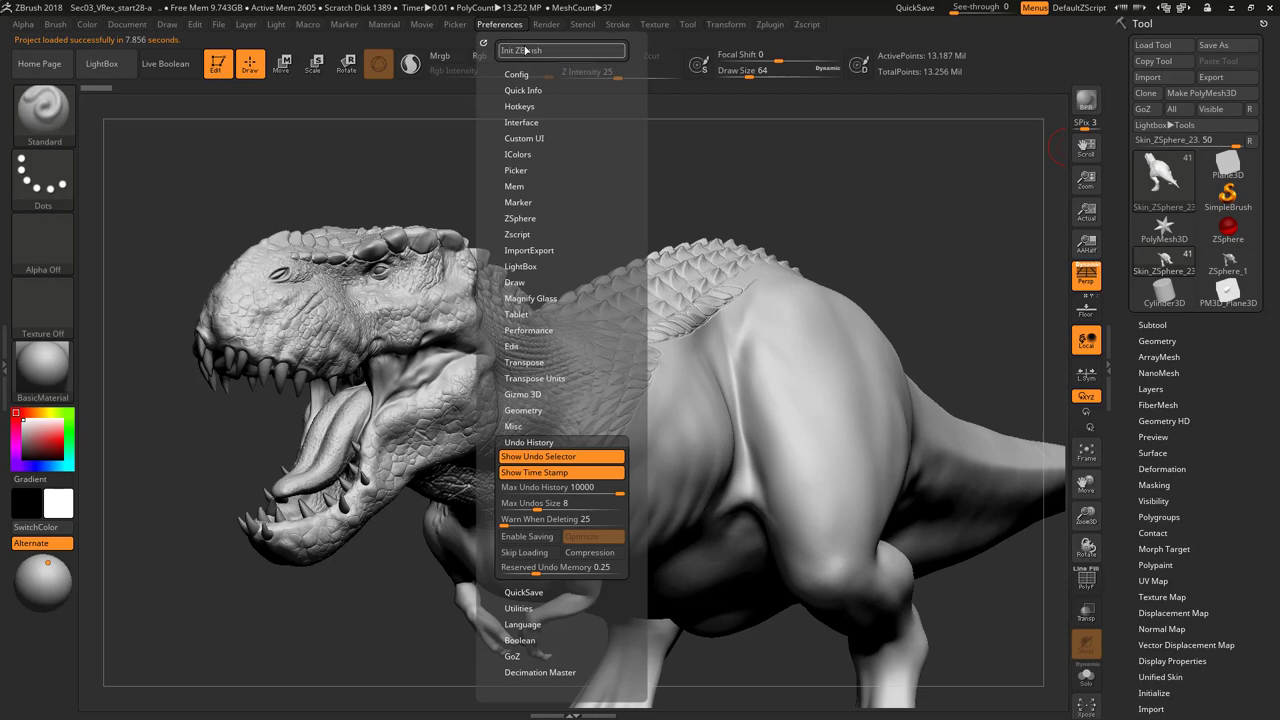
{"action": "left_click", "coordinate": [525, 50]}
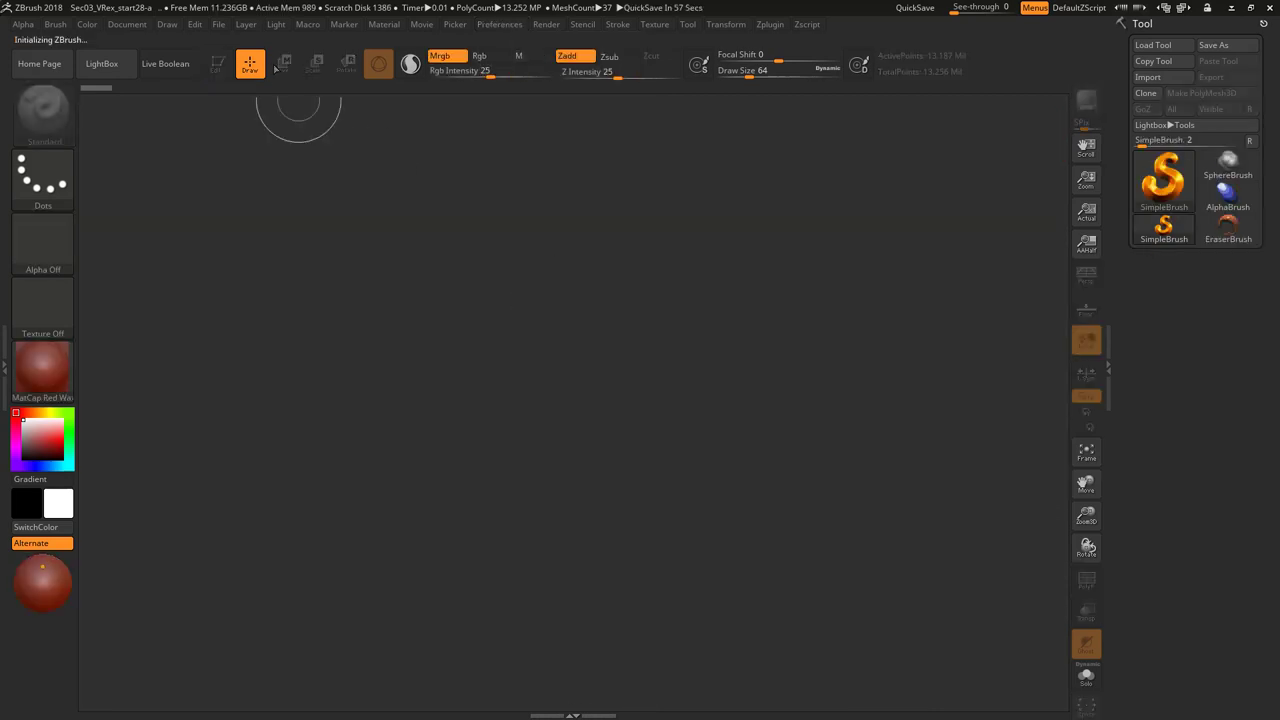
{"action": "left_click", "coordinate": [220, 26]}
- Load Sec03_VRex_start28-a.ZPR fresh, now opening in 7.585 seconds
{"action": "left_click", "coordinate": [246, 50]}
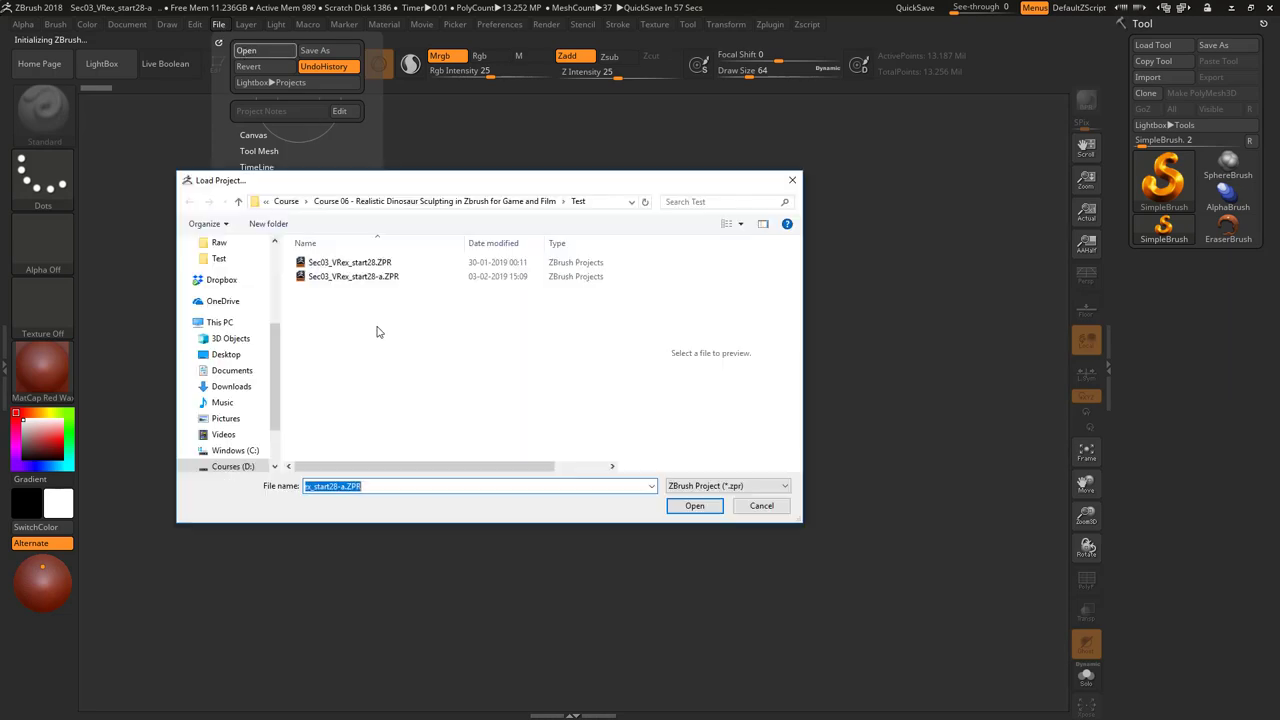
{"action": "left_click", "coordinate": [410, 279]}
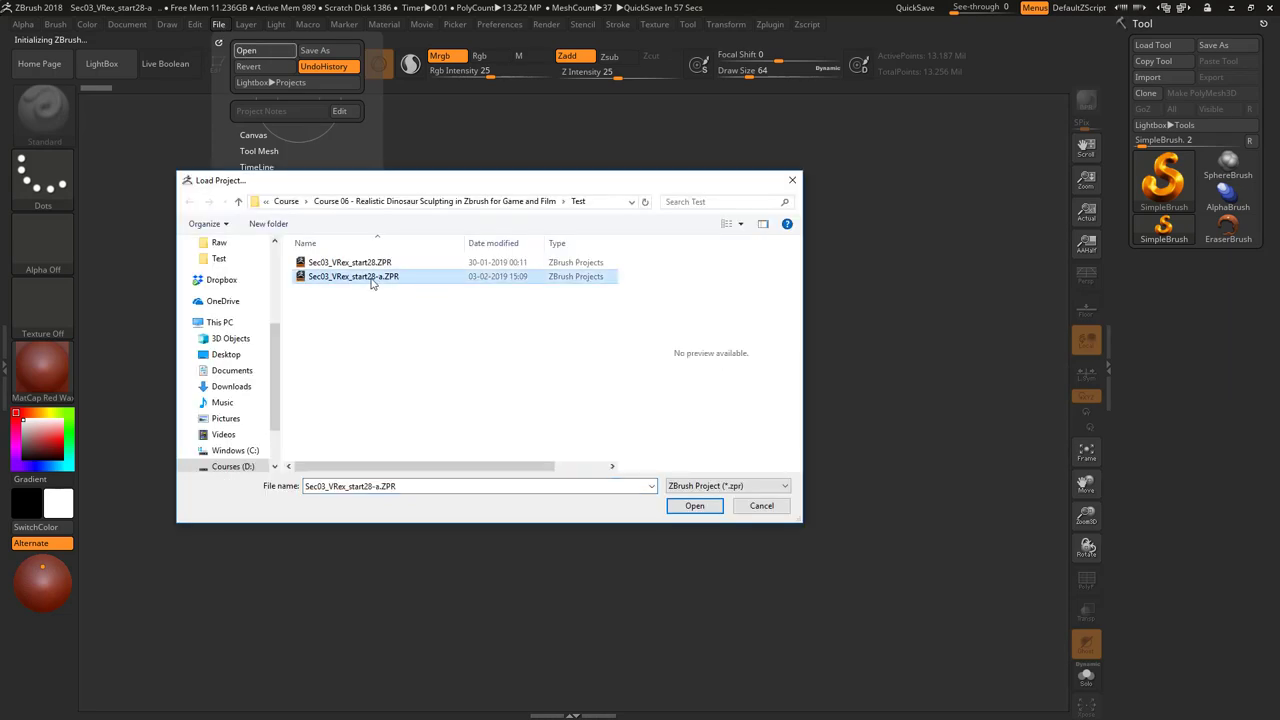
{"action": "left_click", "coordinate": [694, 506]}
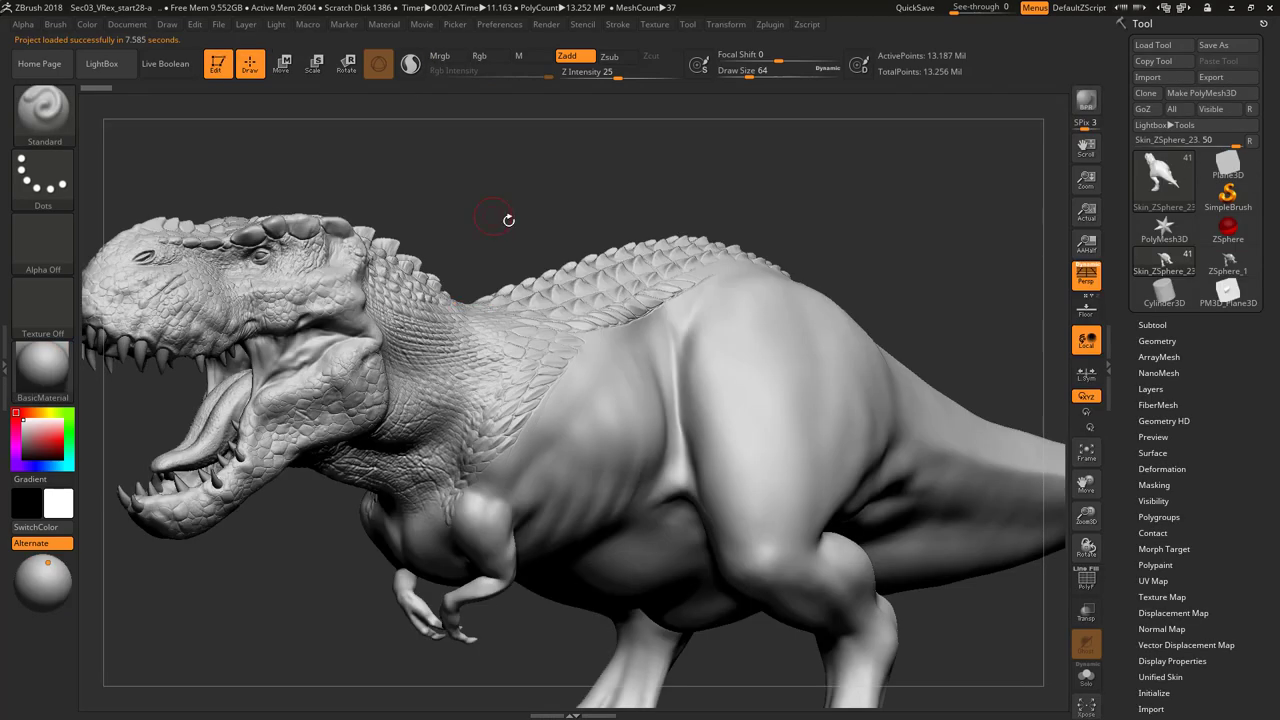
{"action": "left_click_drag", "start_coordinate": [508, 220], "coordinate": [435, 201]}
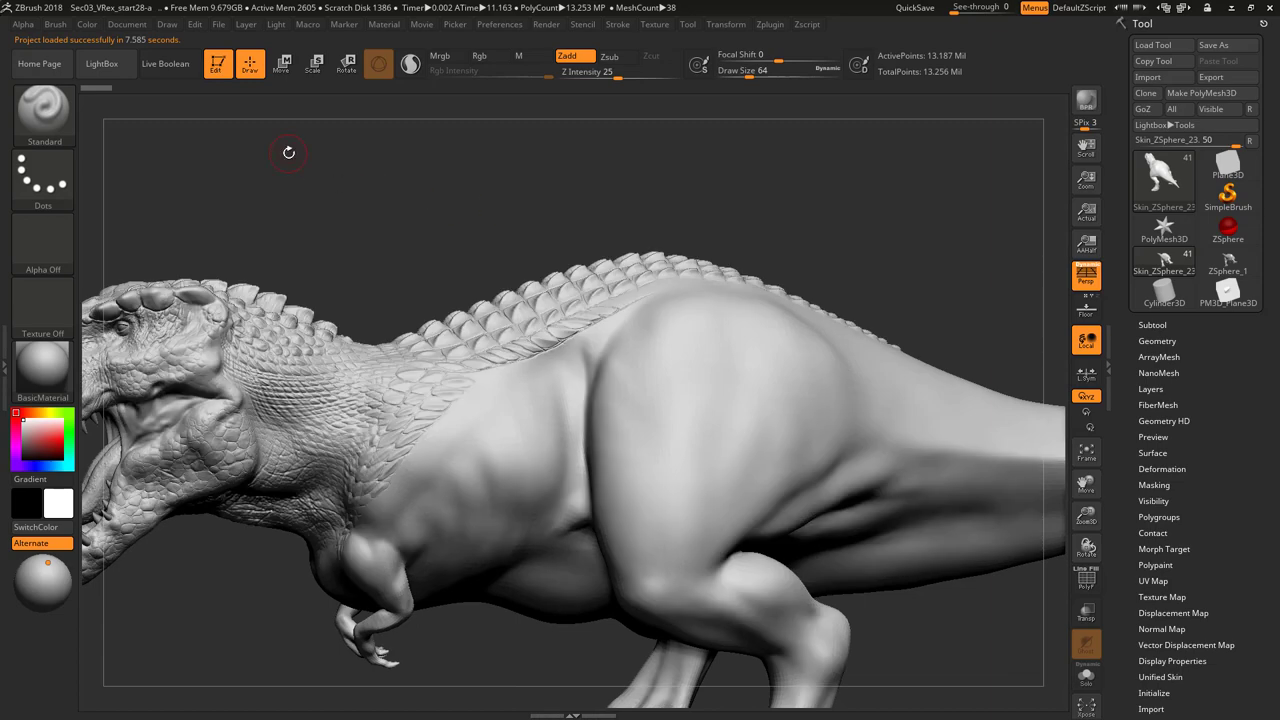
- Turn the T-rex to a three-quarter view and check Undo History shows 1 out of 1
{"action": "left_click_drag", "start_coordinate": [310, 158], "coordinate": [417, 177]}
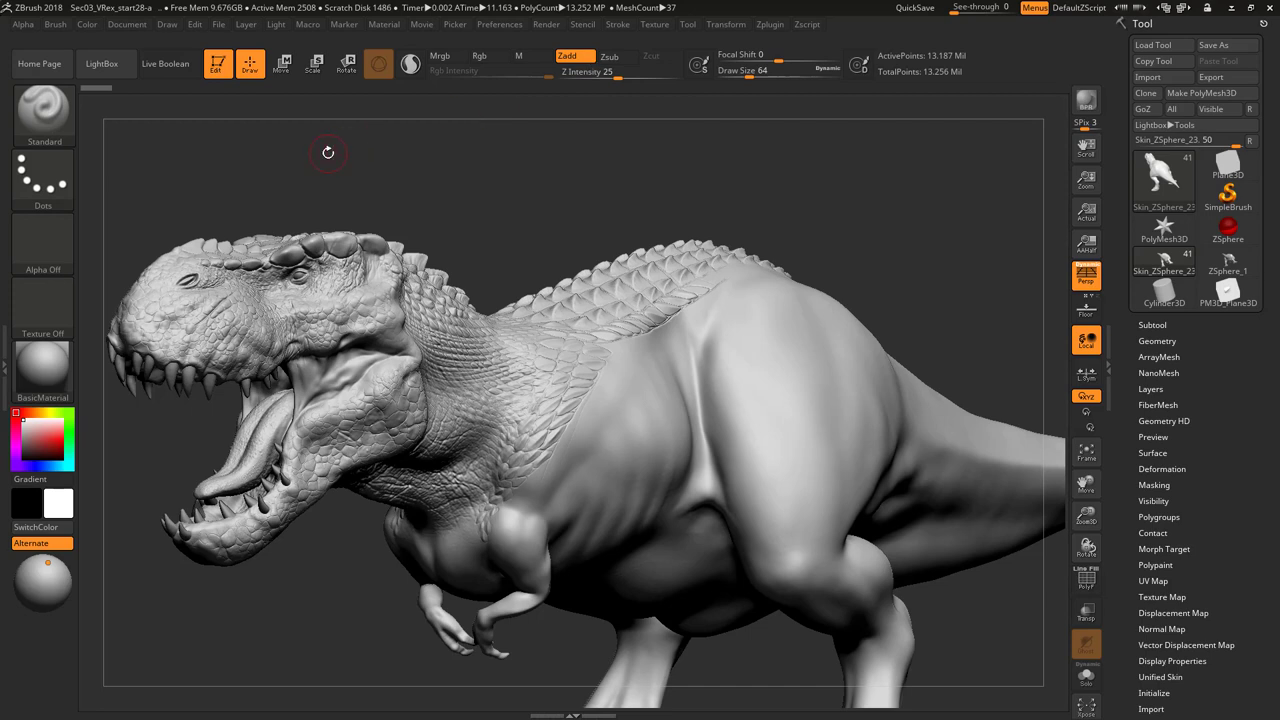
{"action": "mouse_move", "coordinate": [96, 87]}
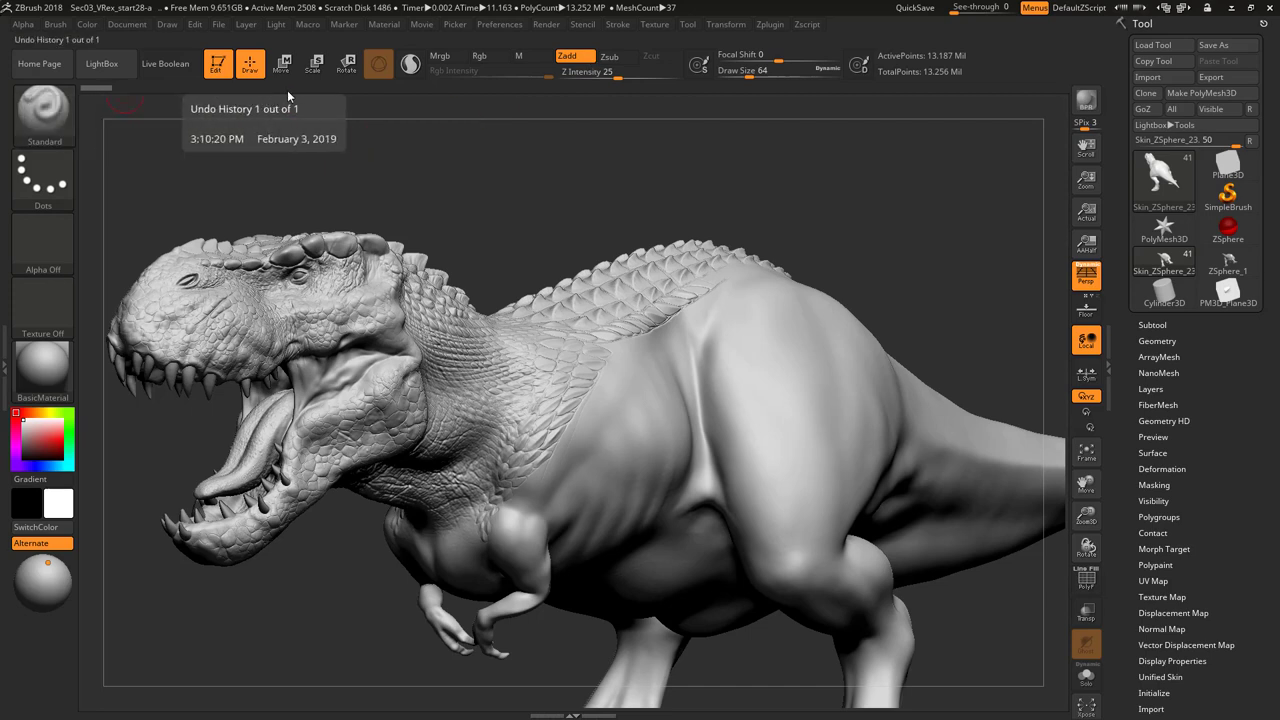